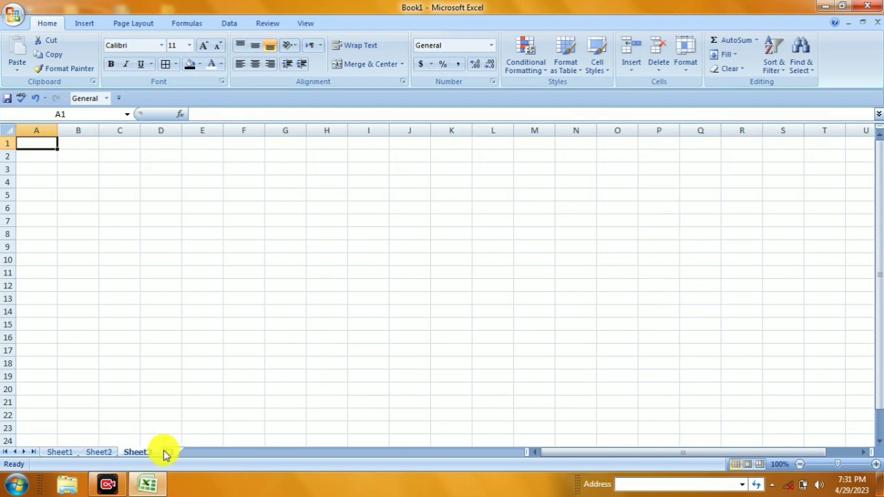
Step: Add two new worksheets after Sheet3 and return to Sheet1
{"action": "left_click", "coordinate": [165, 452]}
{"action": "left_click", "coordinate": [212, 452]}
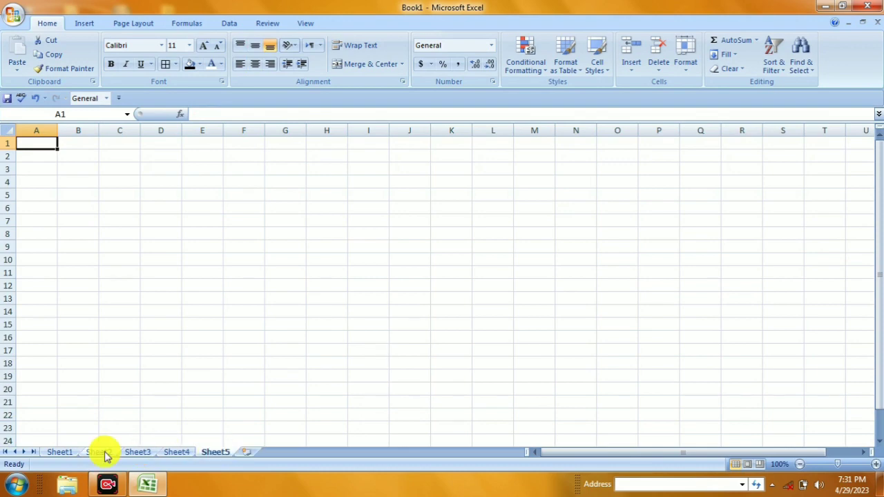
{"action": "left_click", "coordinate": [59, 452]}
Step: Examine the extents of the ADCA, DCA and CCC course tables on Sheet1
{"action": "left_click_drag", "start_coordinate": [43, 179], "coordinate": [142, 401]}
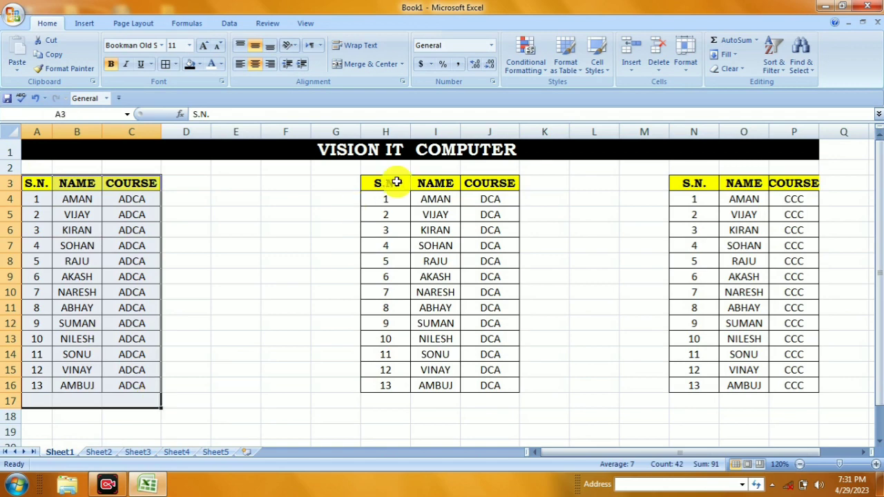
{"action": "left_click_drag", "start_coordinate": [395, 182], "coordinate": [475, 387]}
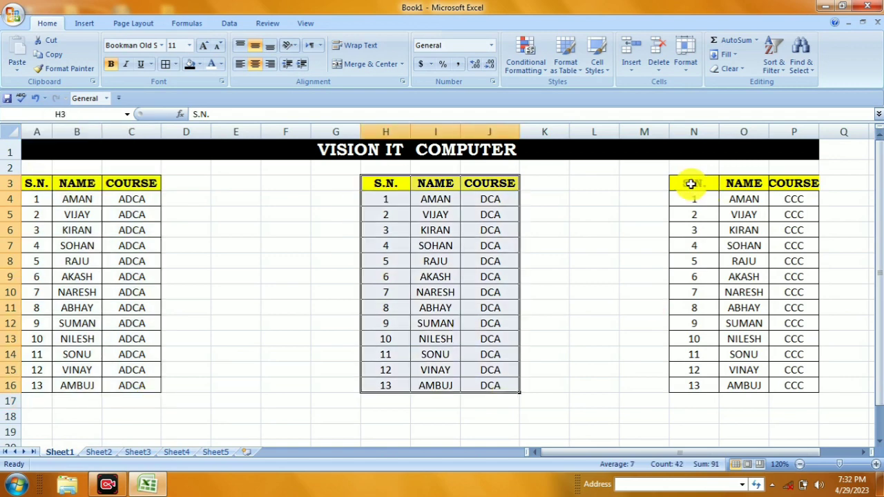
{"action": "left_click_drag", "start_coordinate": [691, 182], "coordinate": [787, 386]}
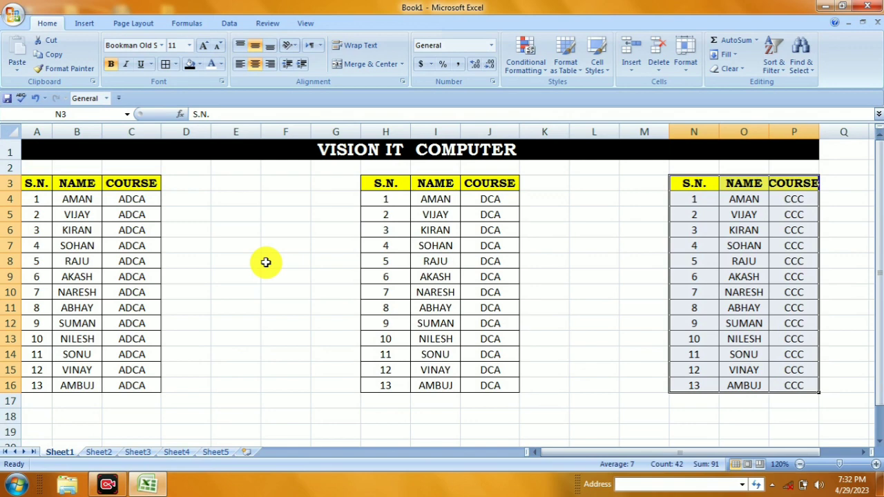
{"action": "left_click", "coordinate": [331, 242]}
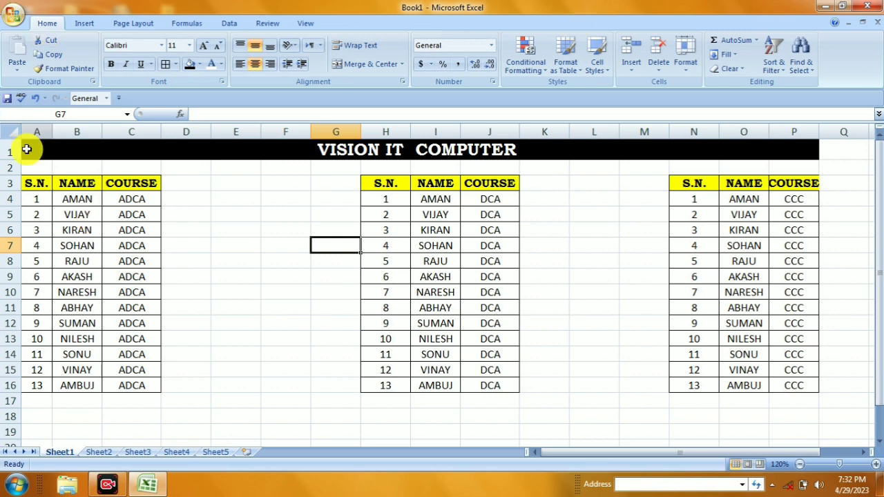
{"action": "left_click_drag", "start_coordinate": [36, 184], "coordinate": [122, 386]}
{"action": "left_click", "coordinate": [238, 217]}
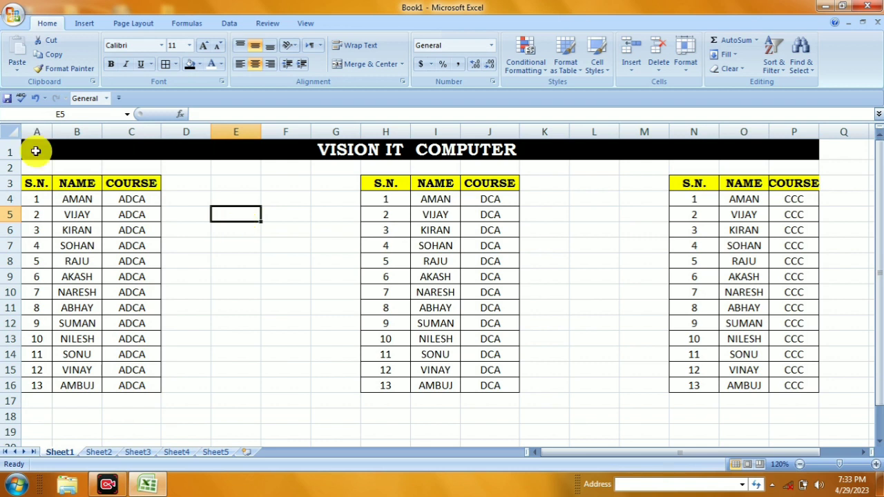
{"action": "left_click_drag", "start_coordinate": [50, 182], "coordinate": [121, 393]}
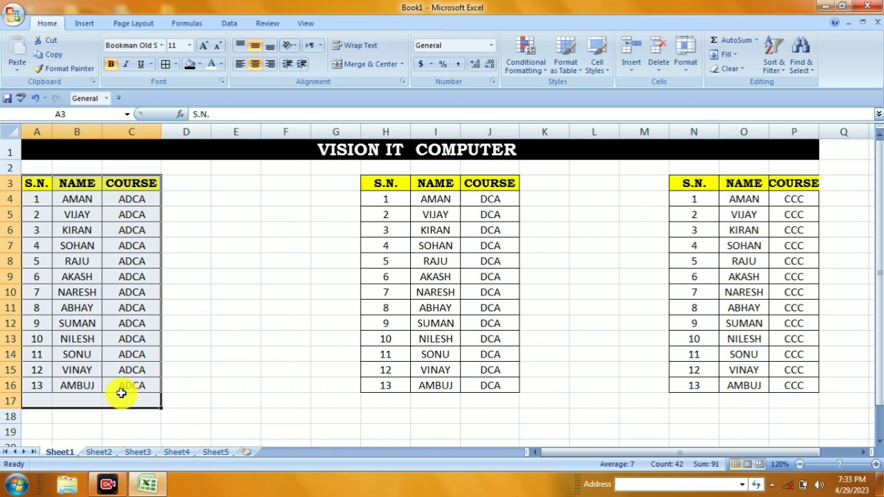
{"action": "left_click", "coordinate": [391, 212]}
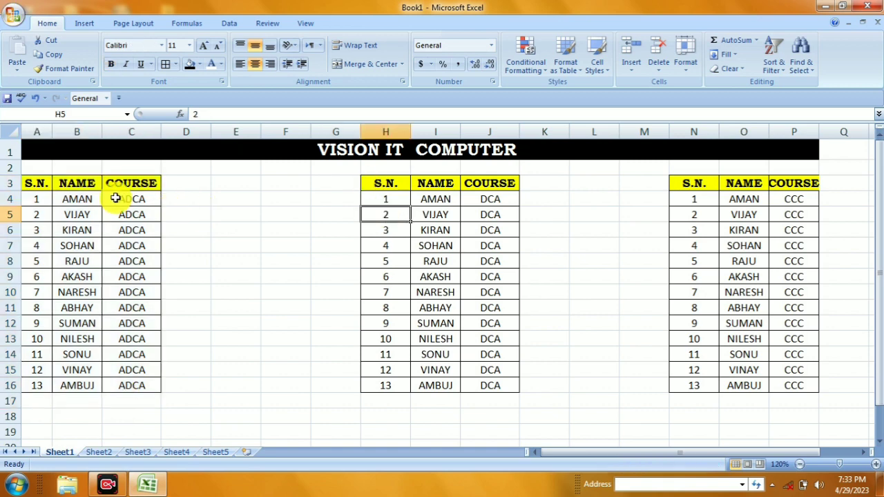
Step: Name the ADCA course table in range A3:C16 as ADCA
{"action": "left_click_drag", "start_coordinate": [34, 182], "coordinate": [153, 382]}
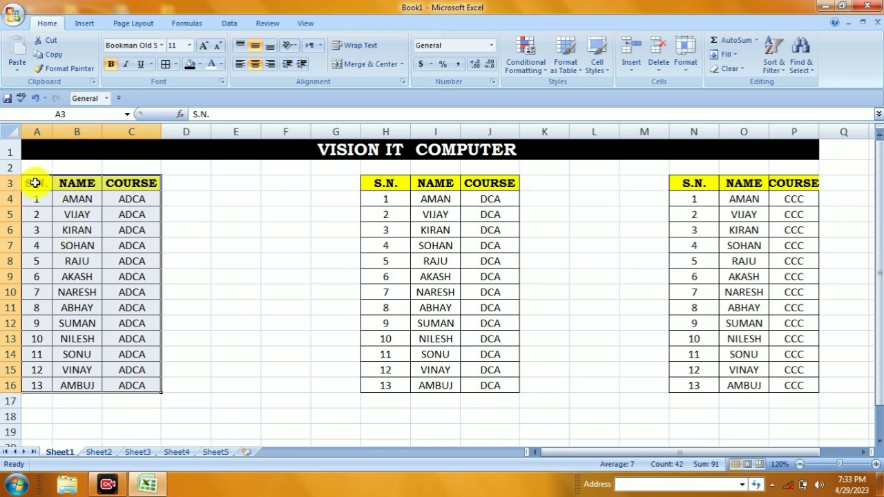
{"action": "left_click_drag", "start_coordinate": [34, 184], "coordinate": [112, 383]}
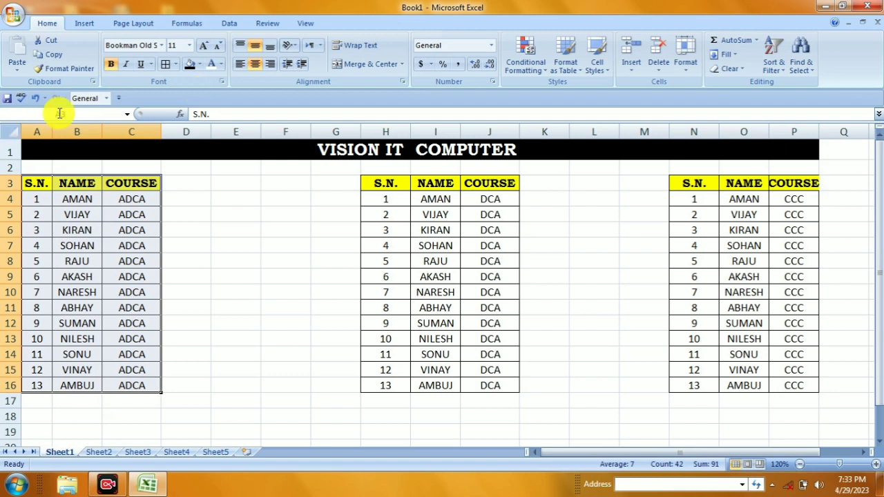
{"action": "left_click", "coordinate": [24, 115]}
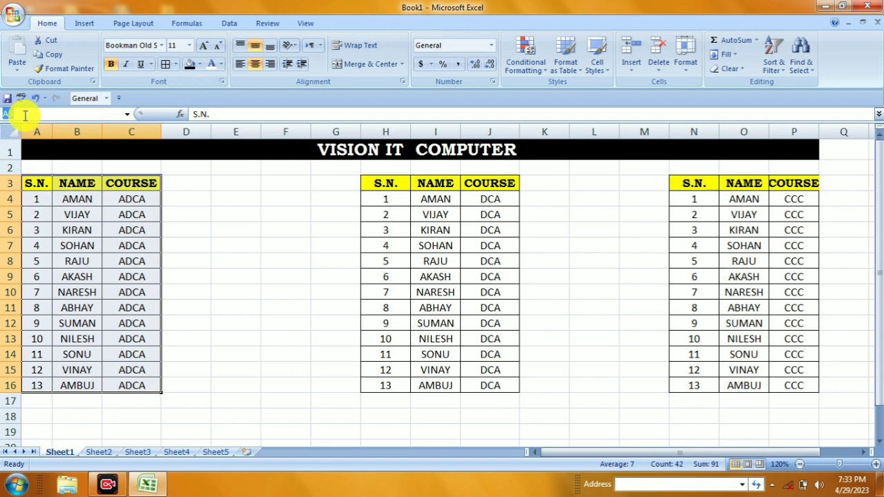
{"action": "type", "text": "ADCA"}
{"action": "key", "text": "Return"}
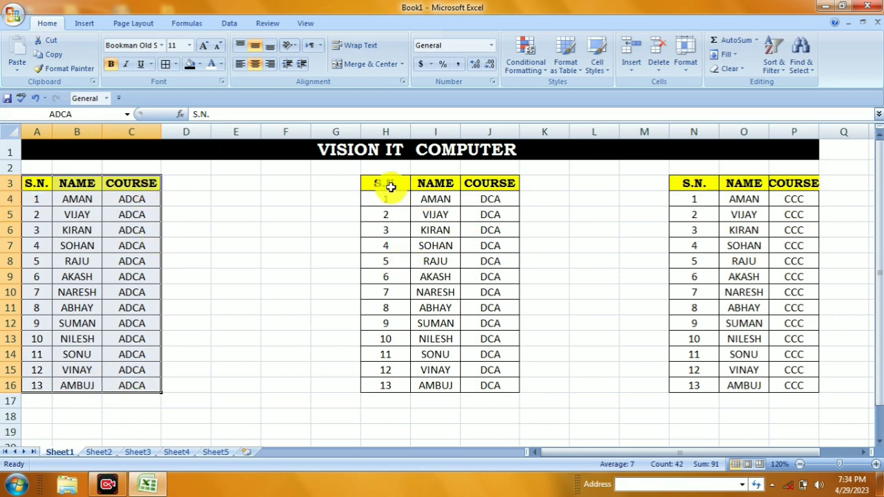
Step: Name the DCA course table in range H3:J16 as DCA
{"action": "left_click_drag", "start_coordinate": [391, 186], "coordinate": [489, 386]}
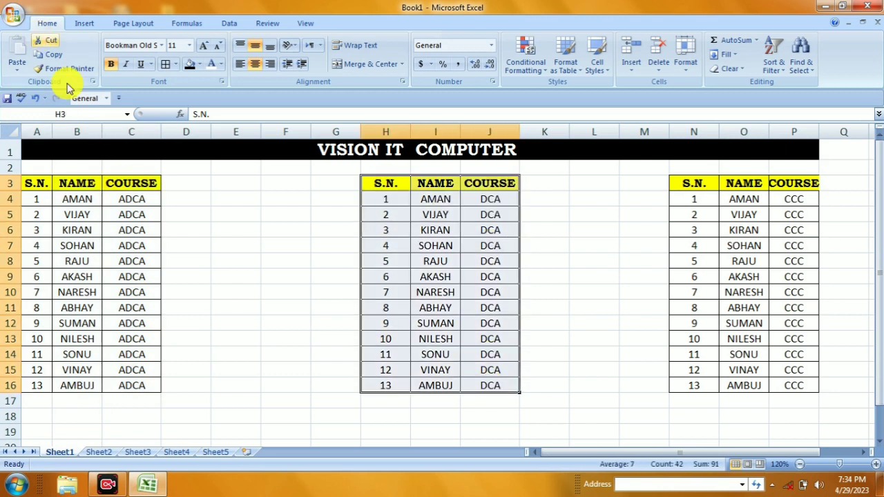
{"action": "left_click", "coordinate": [68, 113]}
{"action": "type", "text": "DCA"}
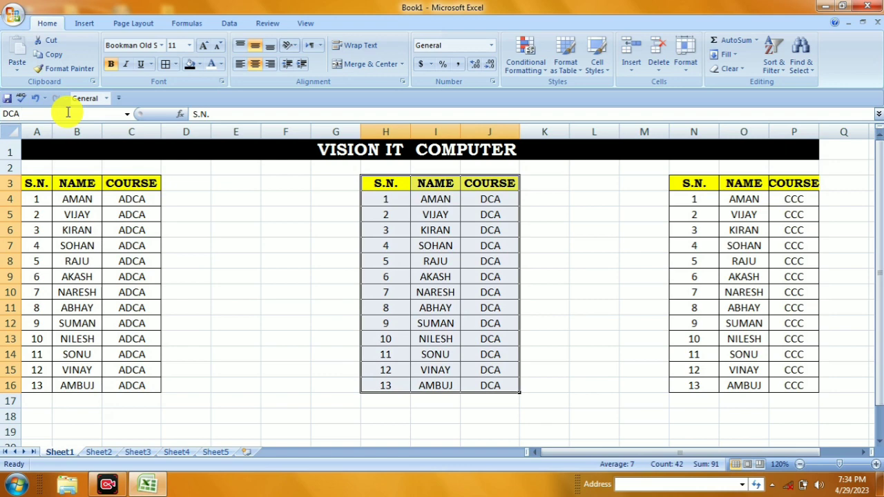
{"action": "key", "text": "Return"}
Step: Name the CCC course table in range N3:P16 as CCC
{"action": "left_click", "coordinate": [688, 184]}
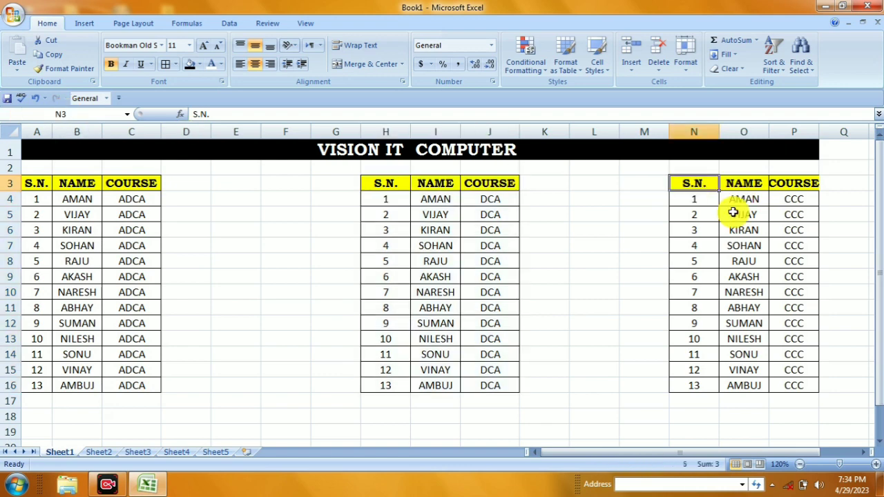
{"action": "left_click_drag", "start_coordinate": [733, 213], "coordinate": [783, 391]}
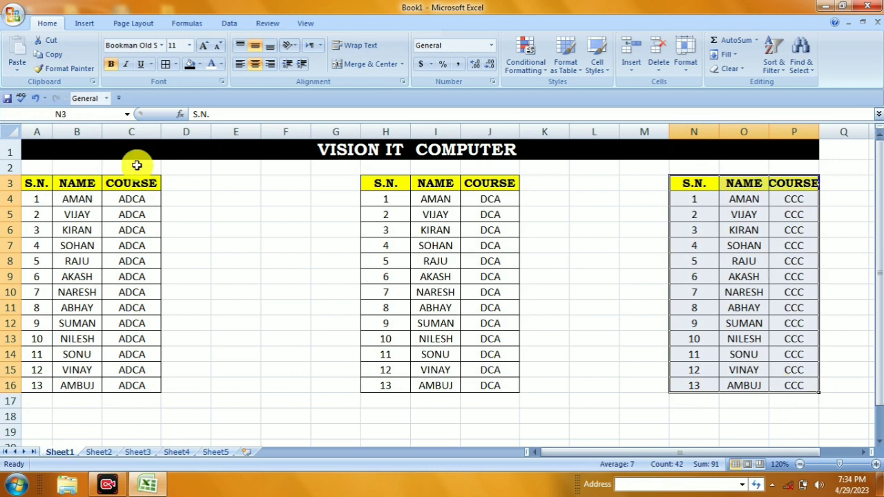
{"action": "left_click", "coordinate": [62, 115]}
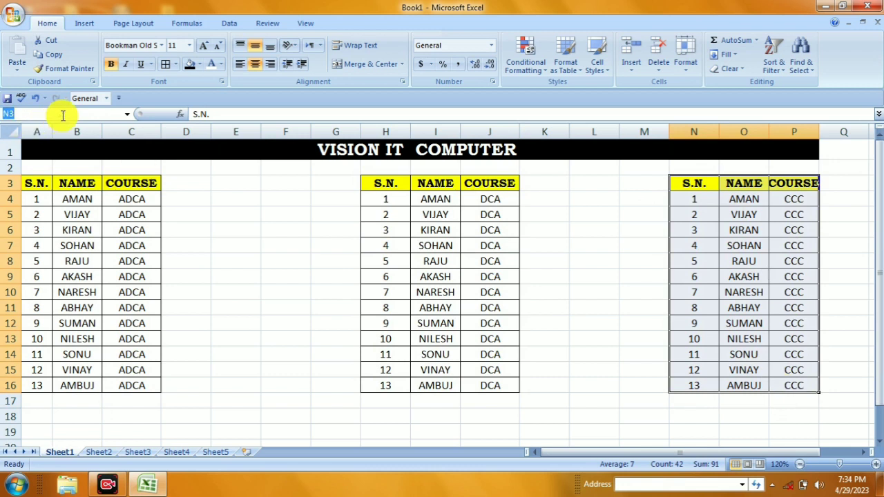
{"action": "type", "text": "CCC"}
{"action": "key", "text": "Return"}
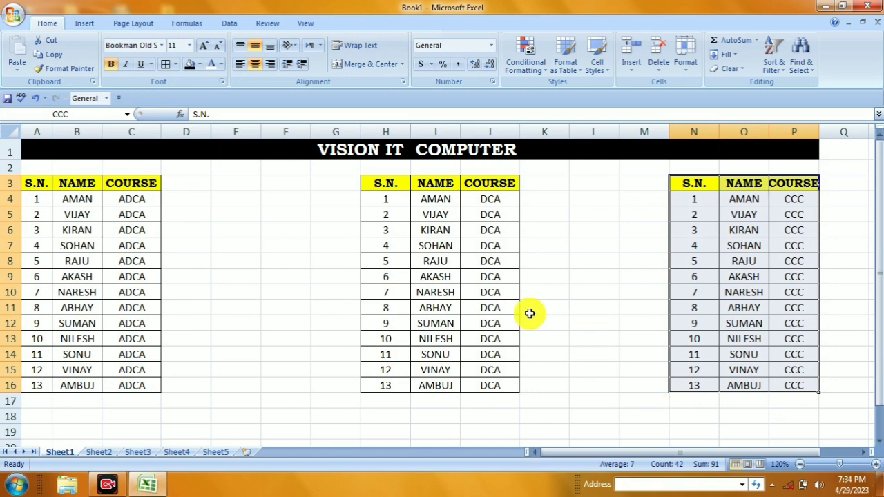
{"action": "left_click", "coordinate": [95, 198]}
{"action": "left_click", "coordinate": [434, 194]}
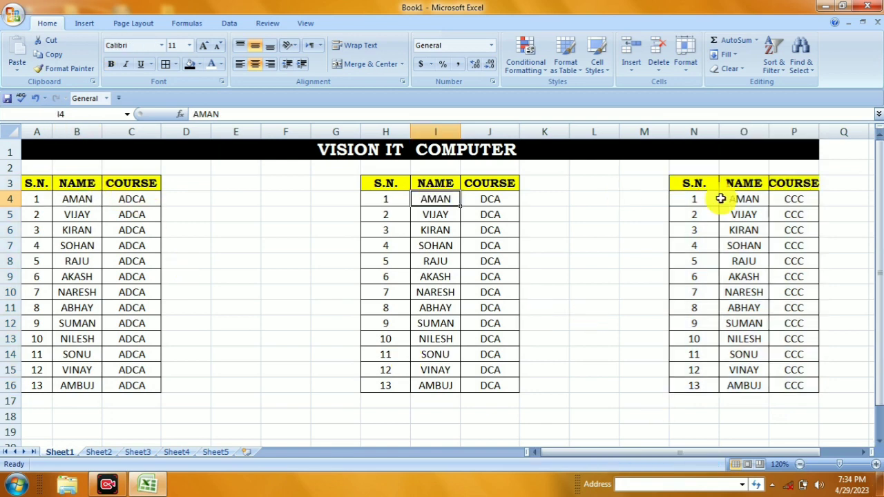
{"action": "left_click", "coordinate": [772, 199]}
{"action": "left_click", "coordinate": [792, 295]}
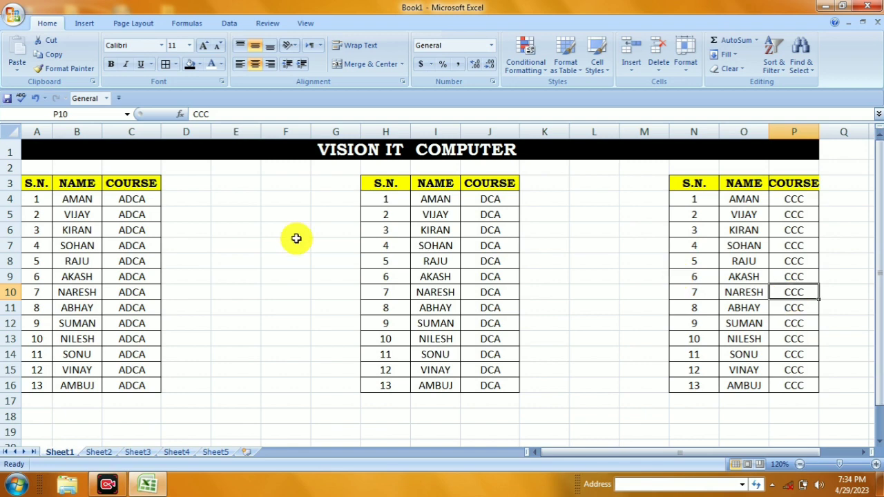
{"action": "left_click", "coordinate": [131, 449]}
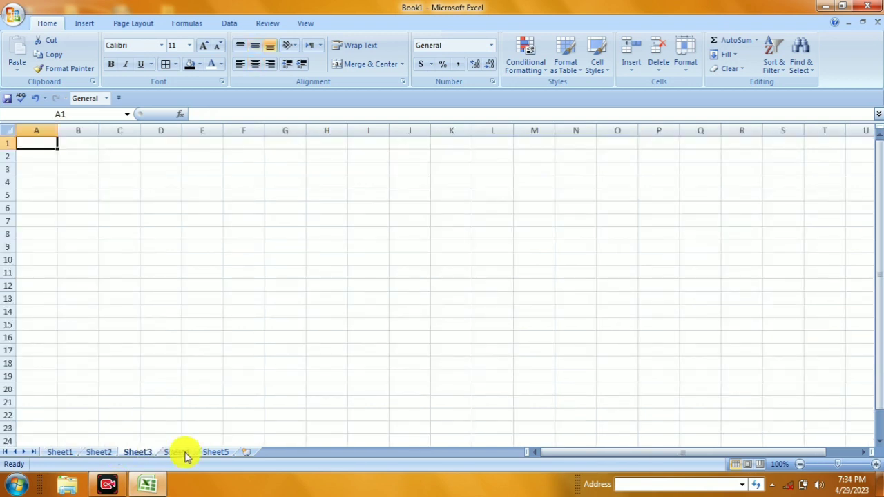
{"action": "left_click", "coordinate": [180, 454]}
{"action": "left_click", "coordinate": [96, 453]}
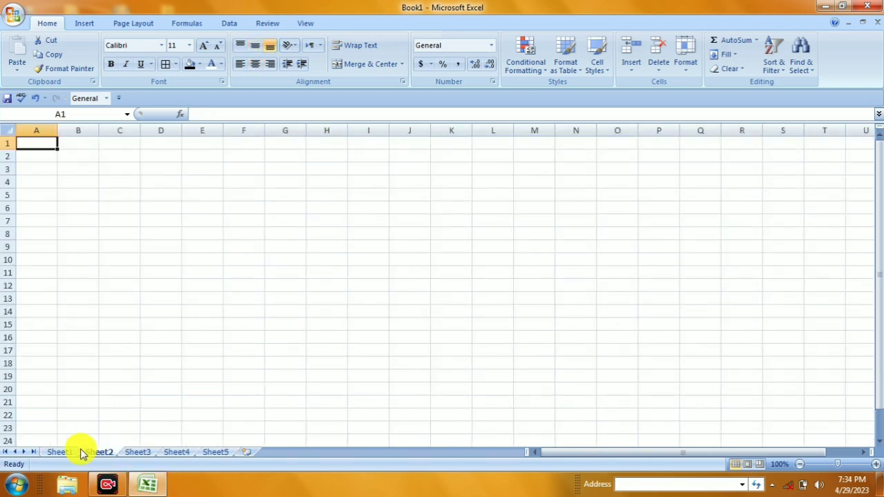
{"action": "left_click", "coordinate": [61, 453]}
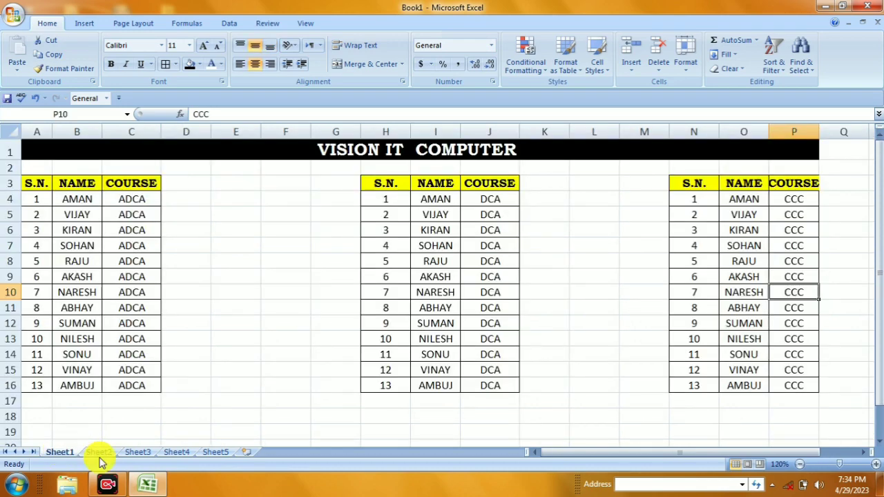
Step: Switch to Sheet2 and use Go To to jump from there to the named range ADCA
{"action": "left_click", "coordinate": [101, 455]}
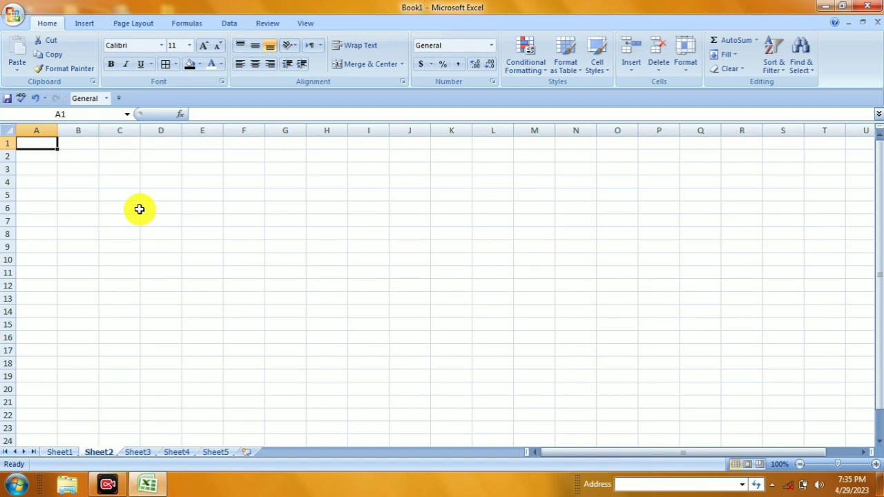
{"action": "key", "text": "ctrl+g"}
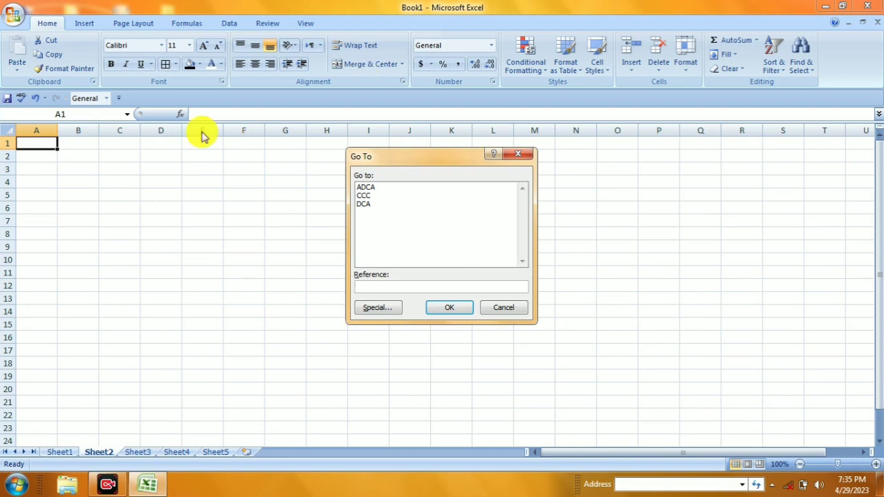
{"action": "left_click", "coordinate": [522, 154]}
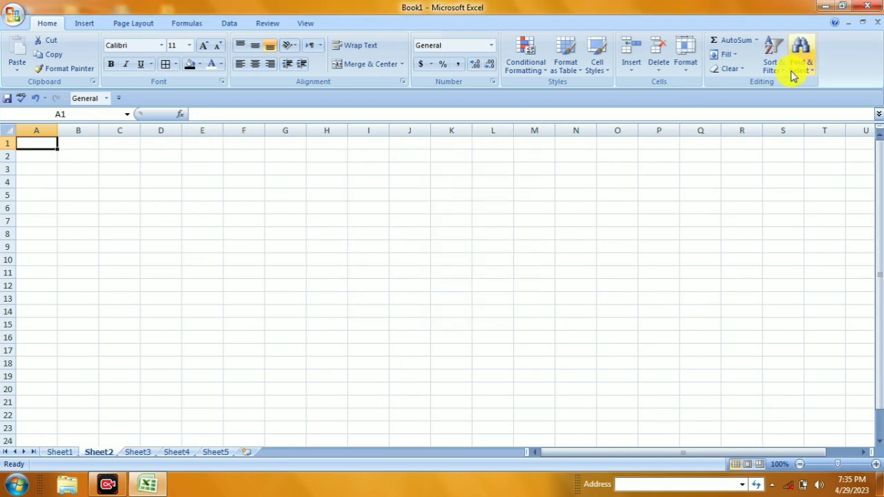
{"action": "left_click", "coordinate": [812, 70]}
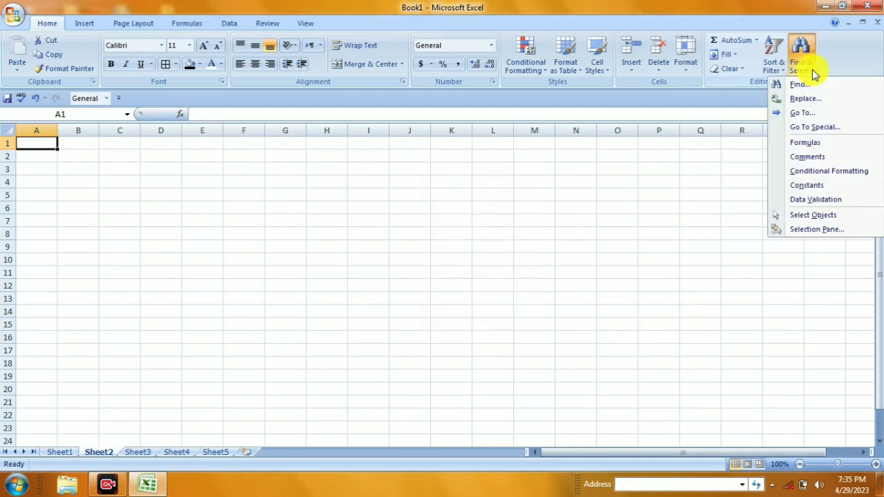
{"action": "left_click", "coordinate": [806, 113]}
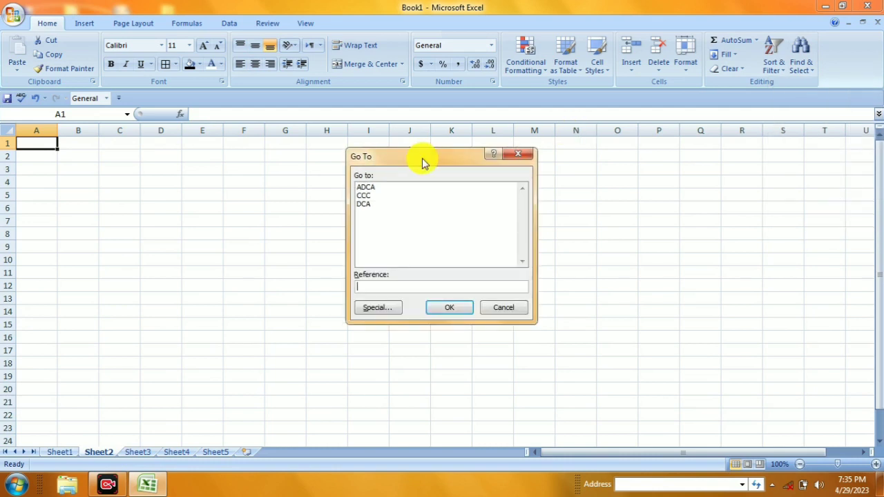
{"action": "left_click_drag", "start_coordinate": [423, 163], "coordinate": [649, 178]}
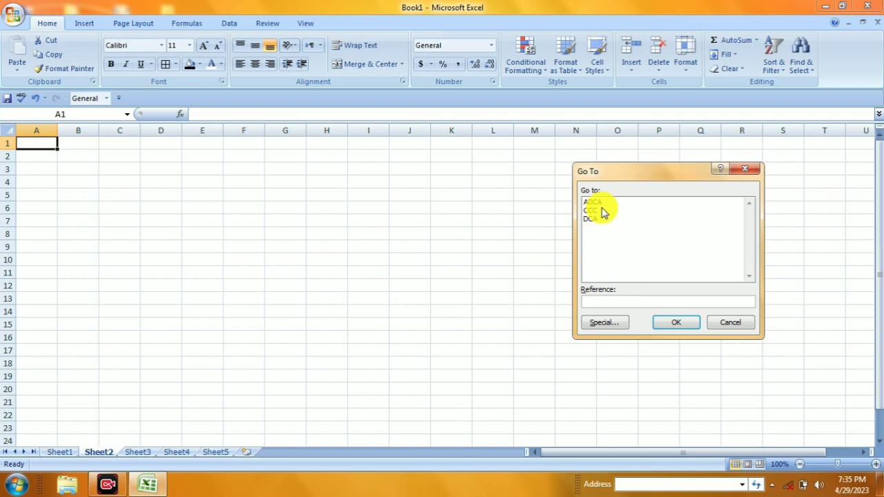
{"action": "left_click", "coordinate": [603, 203]}
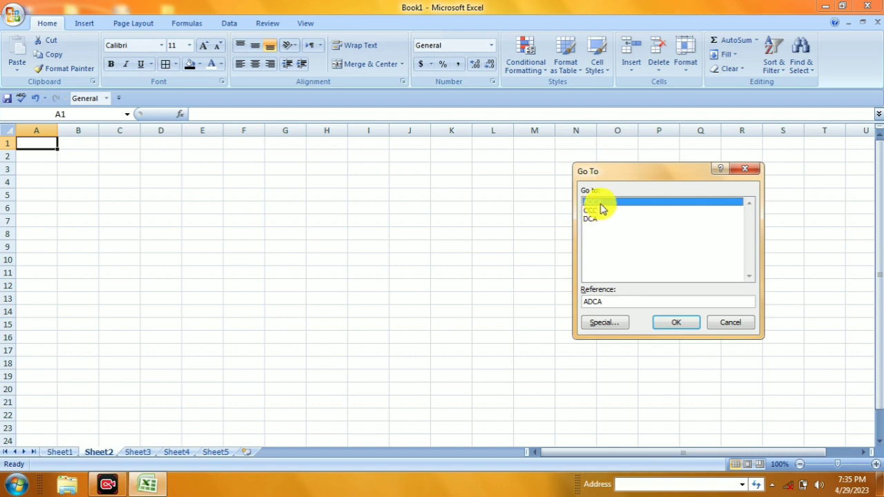
{"action": "left_click", "coordinate": [676, 322]}
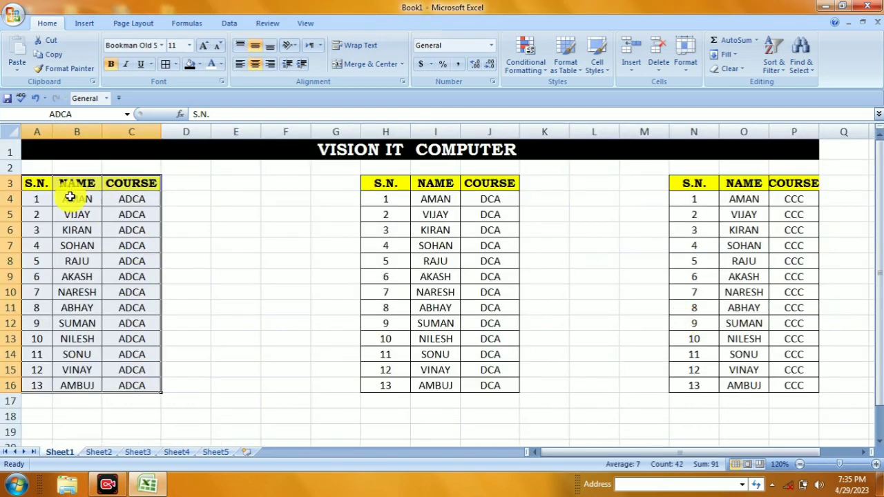
Step: Use Go To to jump to the named range DCA
{"action": "left_click_drag", "start_coordinate": [66, 181], "coordinate": [140, 383]}
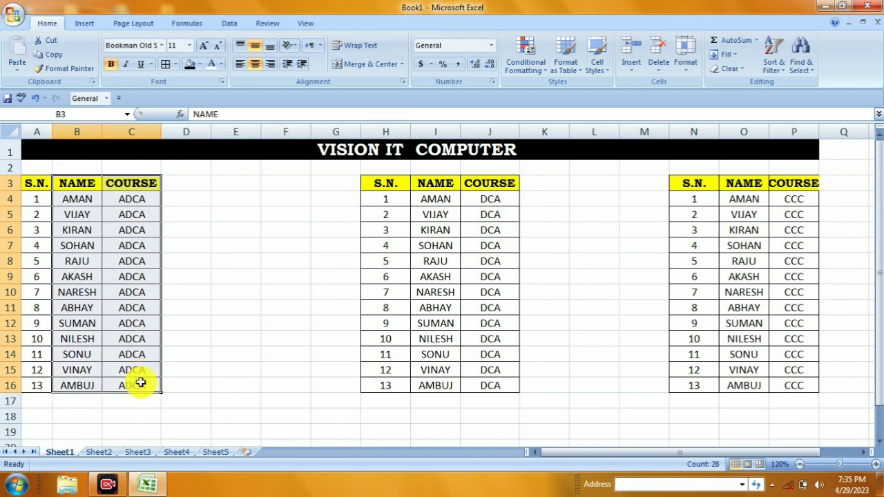
{"action": "key", "text": "F5"}
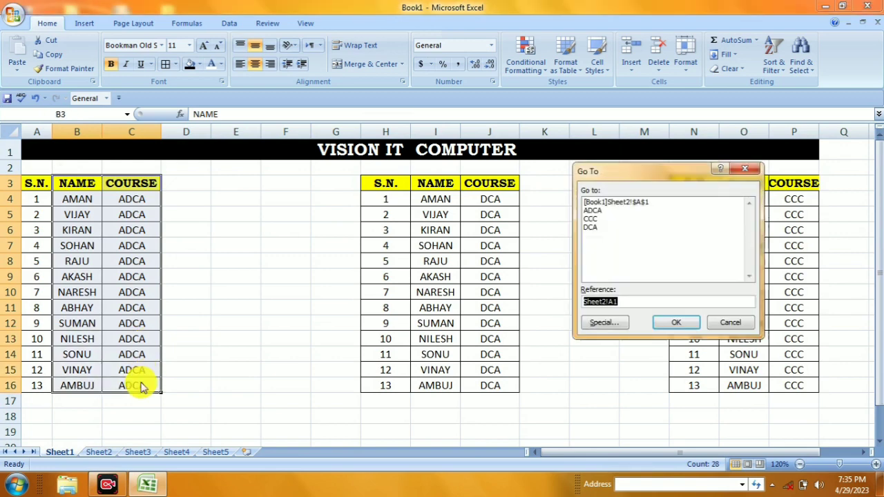
{"action": "left_click", "coordinate": [592, 228]}
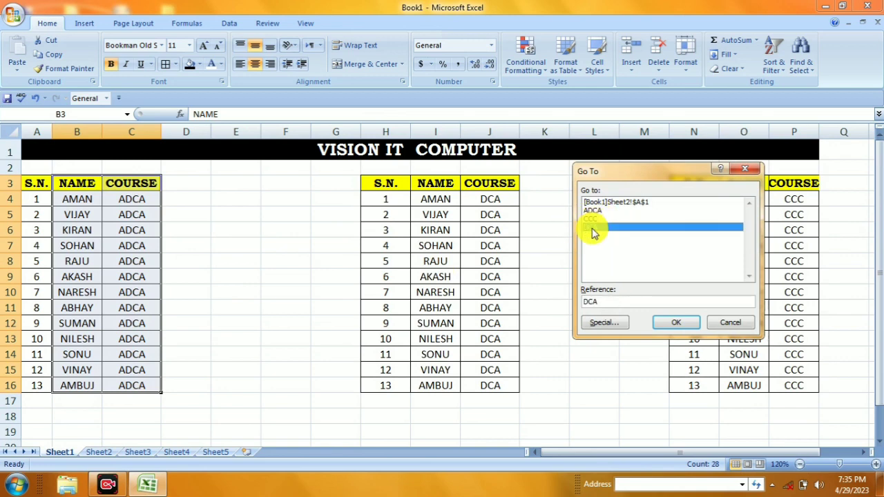
{"action": "left_click", "coordinate": [676, 324]}
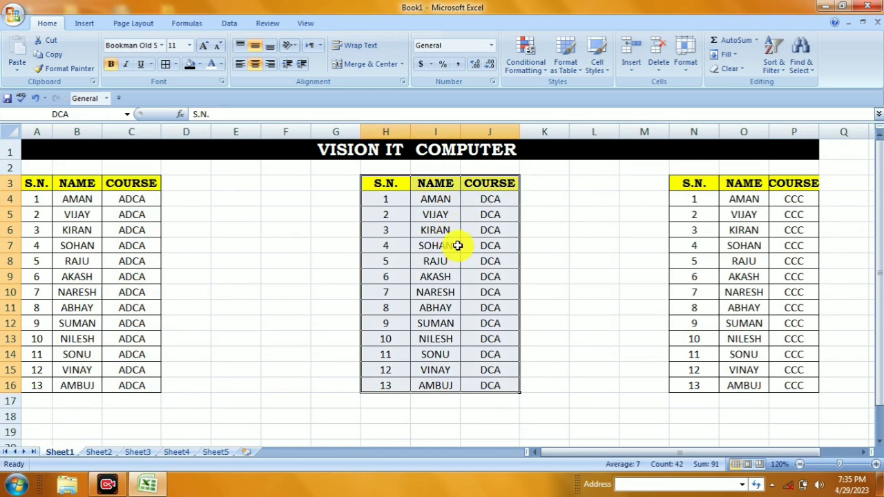
Step: Use Go To to jump to the named range CCC
{"action": "key", "text": "F5"}
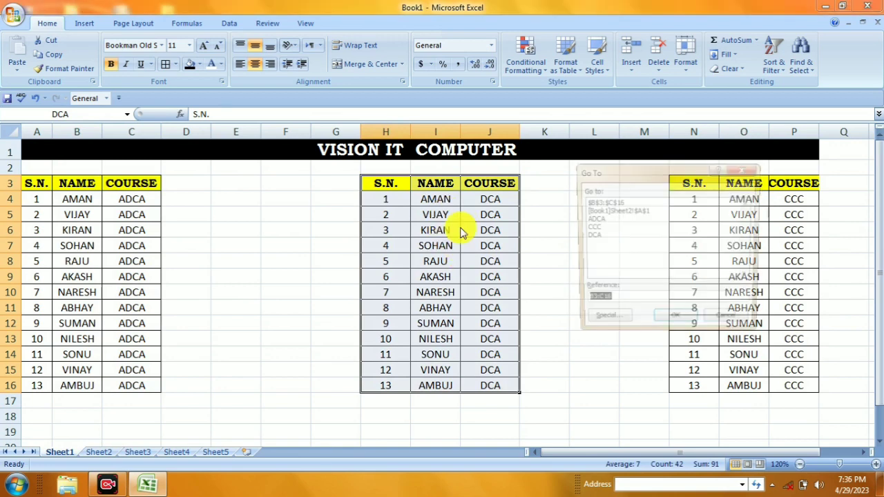
{"action": "left_click", "coordinate": [592, 227]}
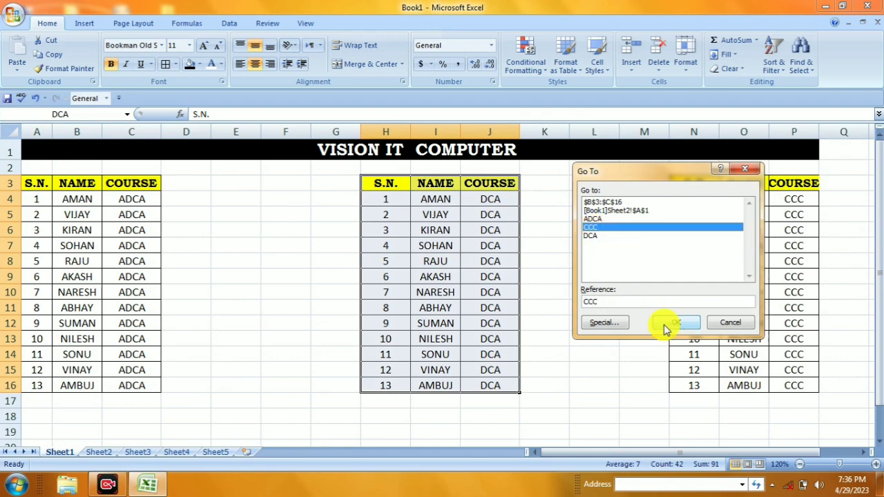
{"action": "left_click", "coordinate": [677, 322]}
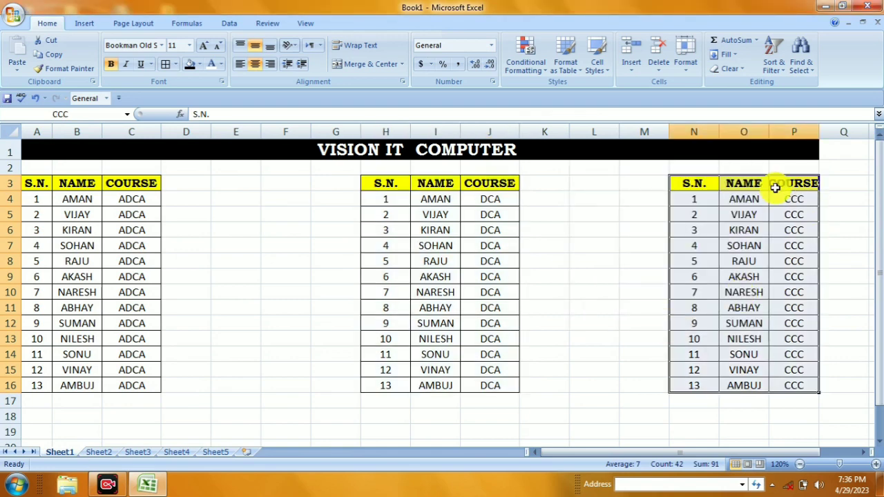